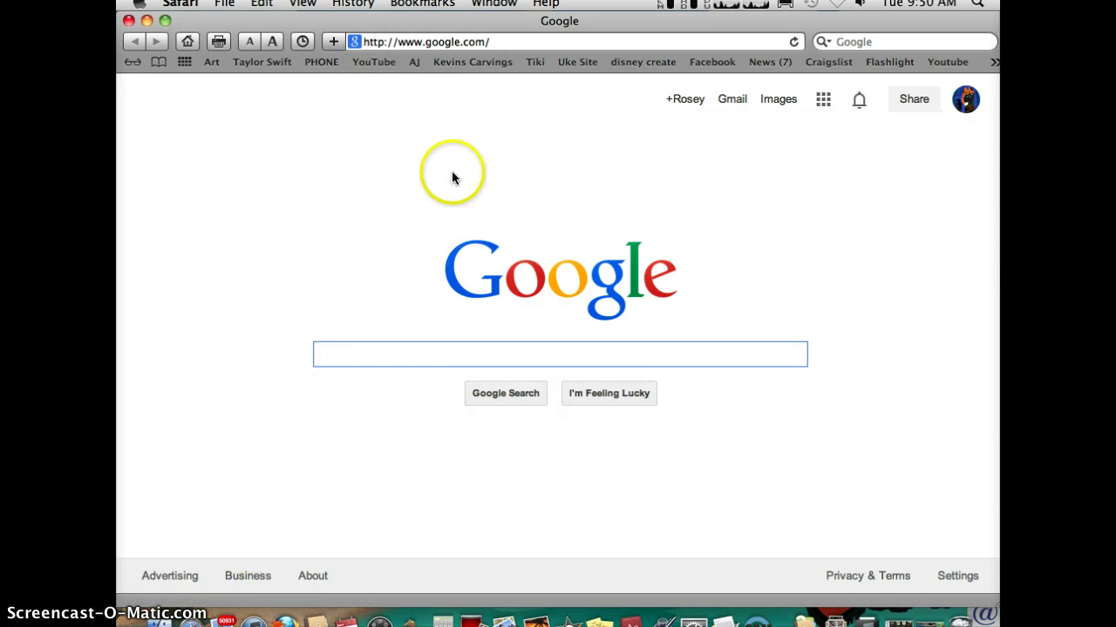
Go from the Google homepage to the YouTube subscriptions feed via the bookmark
left_click(375, 62)
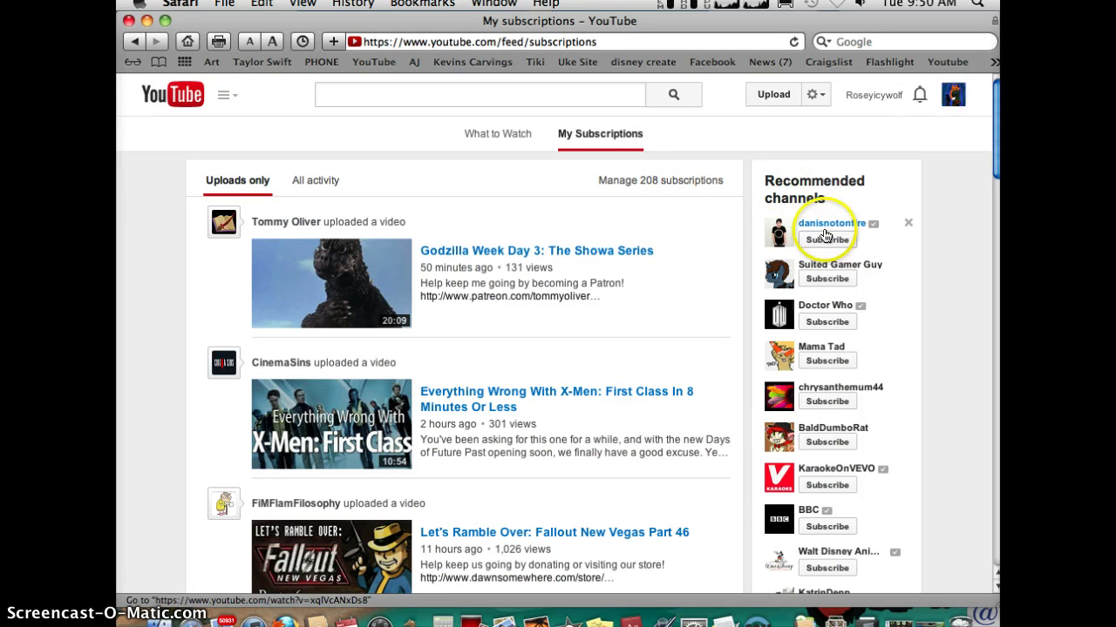
Show the Roseyicywolf channel's Videos tab with its Animal Jam and MLP uploads
mouse_move(830, 223)
left_click(952, 94)
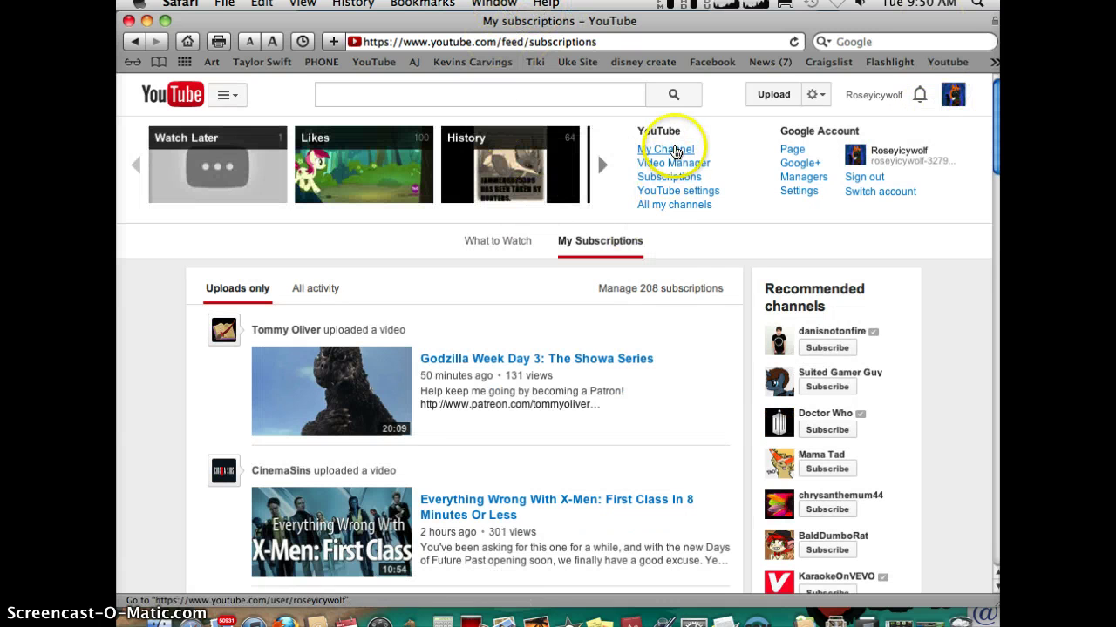
left_click(675, 150)
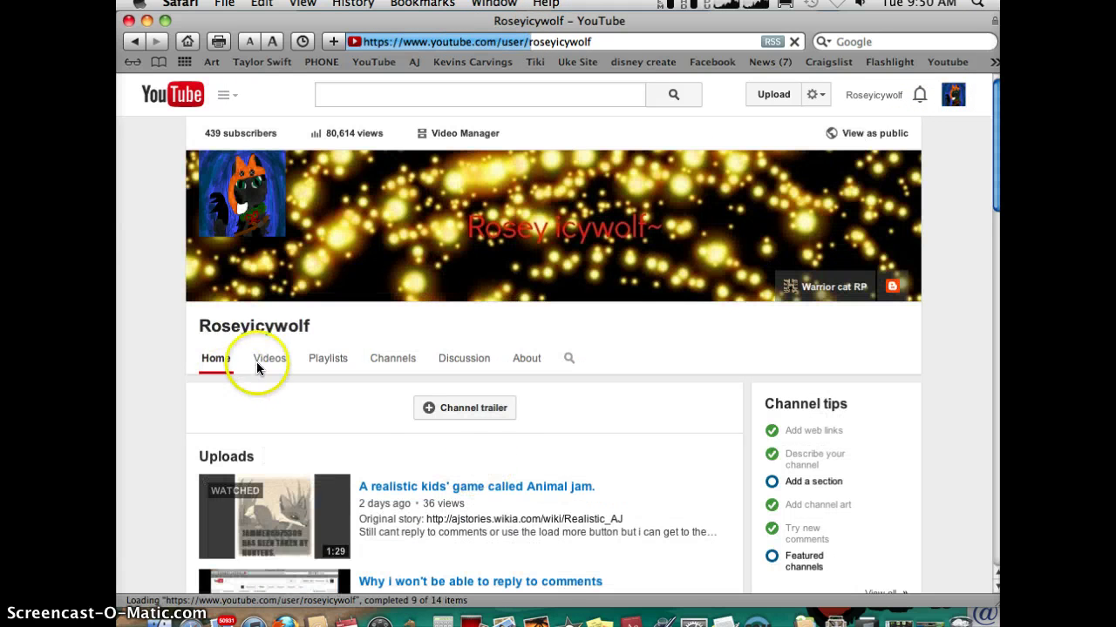
left_click(268, 358)
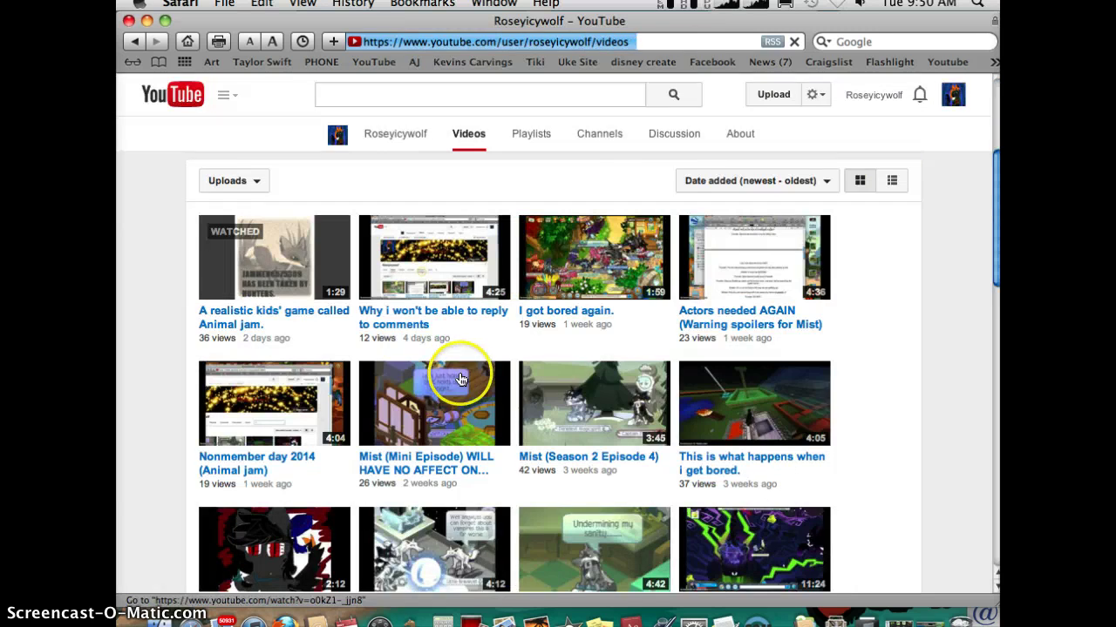
scroll(518, 524, "down", 10)
scroll(518, 524, "down", 5)
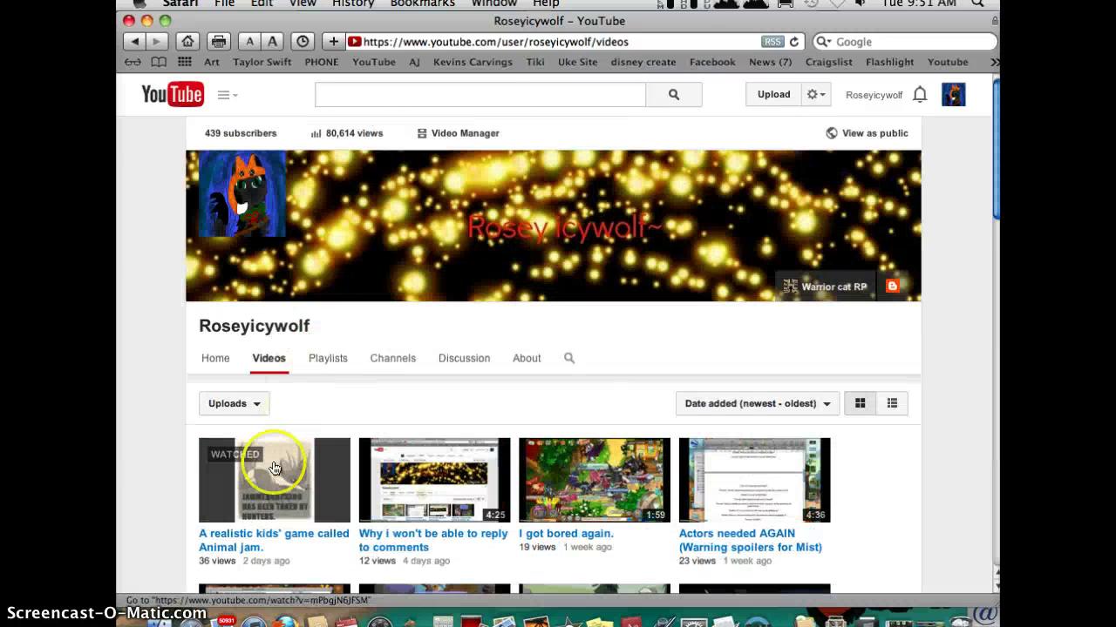
Watch "A realistic kids' game called Animal jam." and confirm its description and two comments
left_click(280, 469)
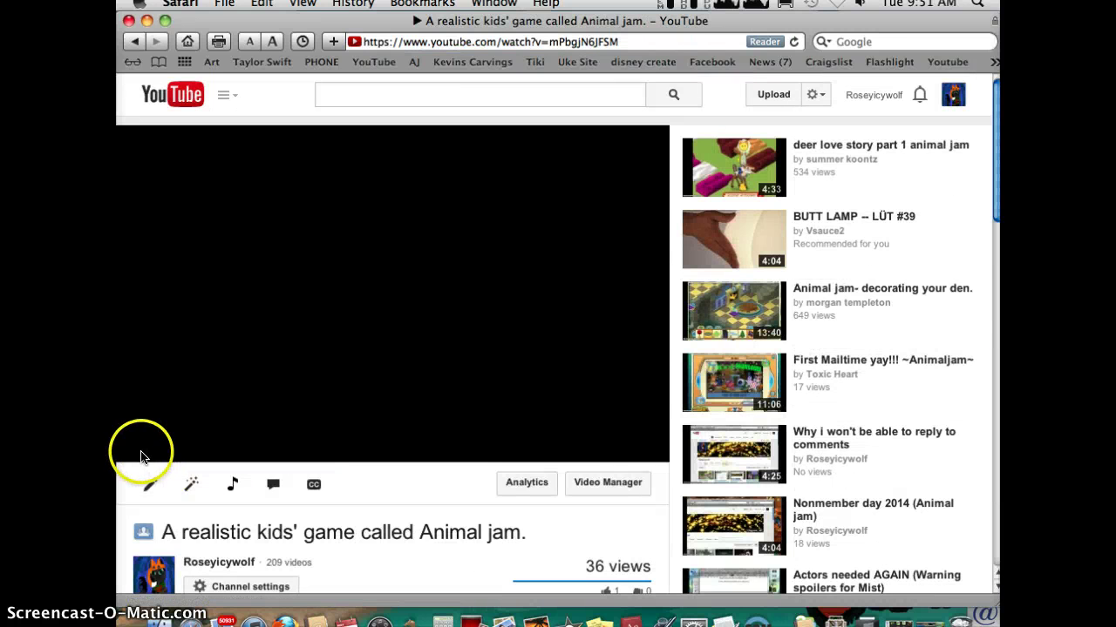
scroll(467, 353, "down", 10)
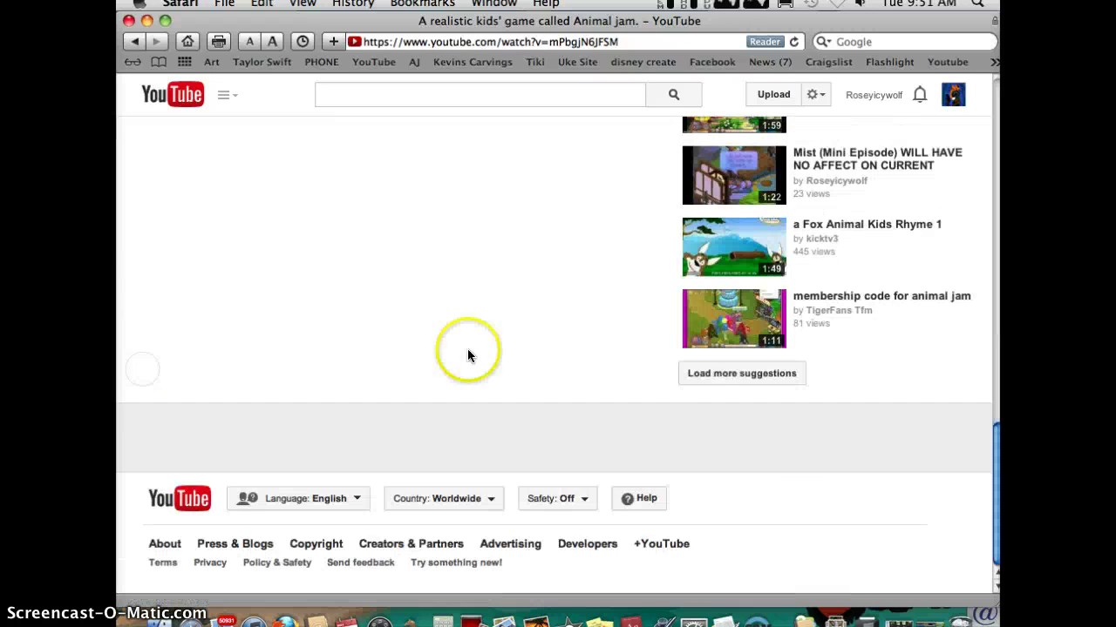
scroll(588, 314, "up", 8)
scroll(584, 321, "up", 5)
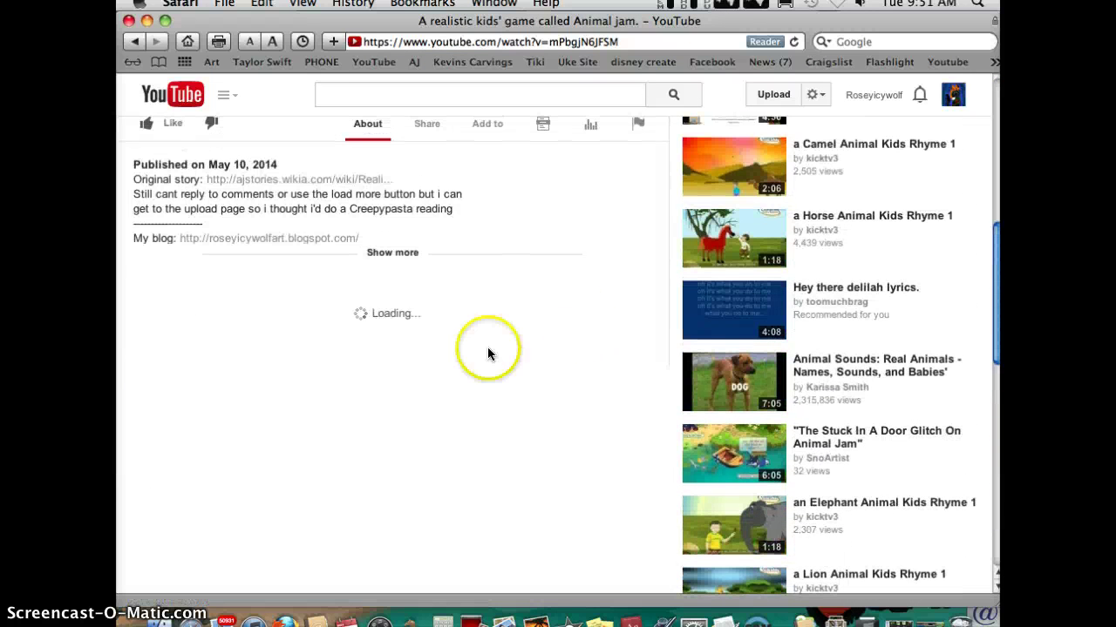
scroll(422, 362, "up", 3)
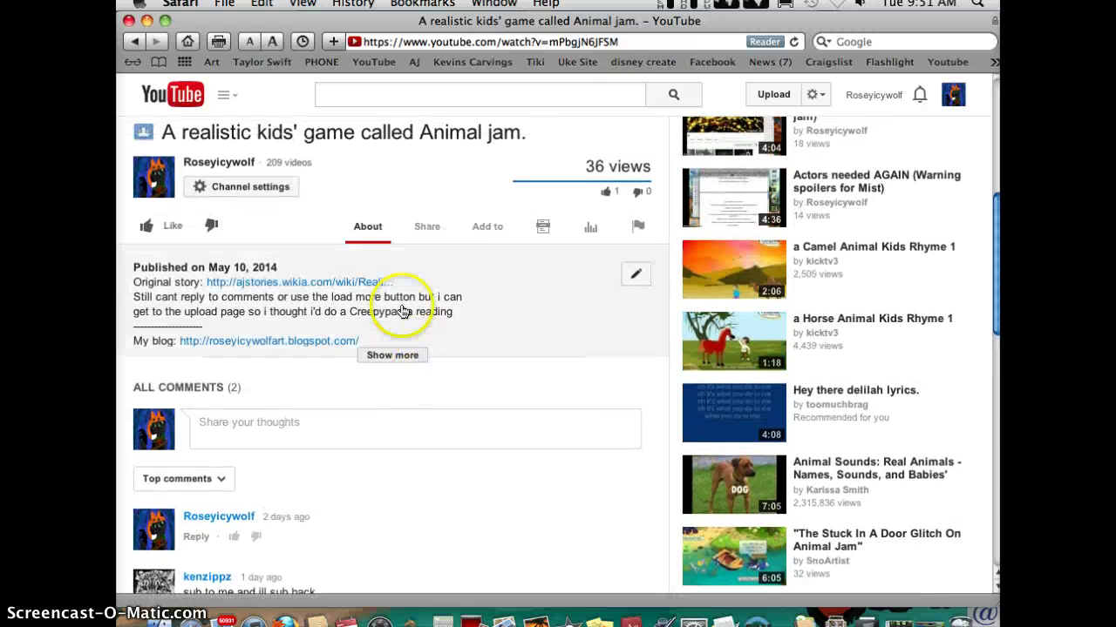
Switch to the What to Watch feed and load more recommendations, including Doctor Who clips
left_click(134, 40)
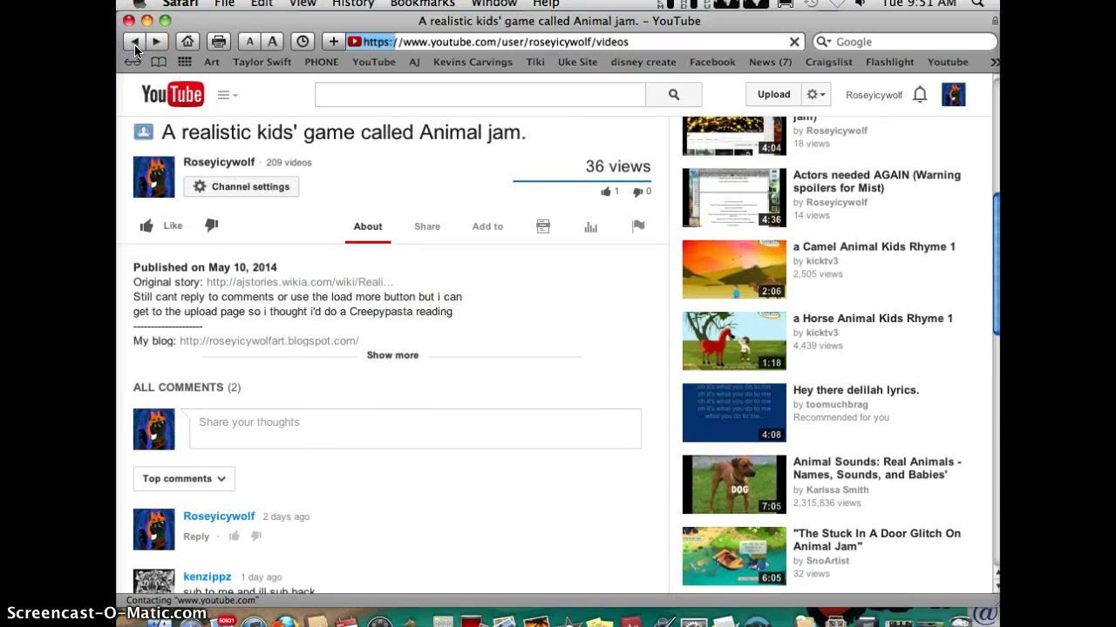
scroll(278, 287, "down", 15)
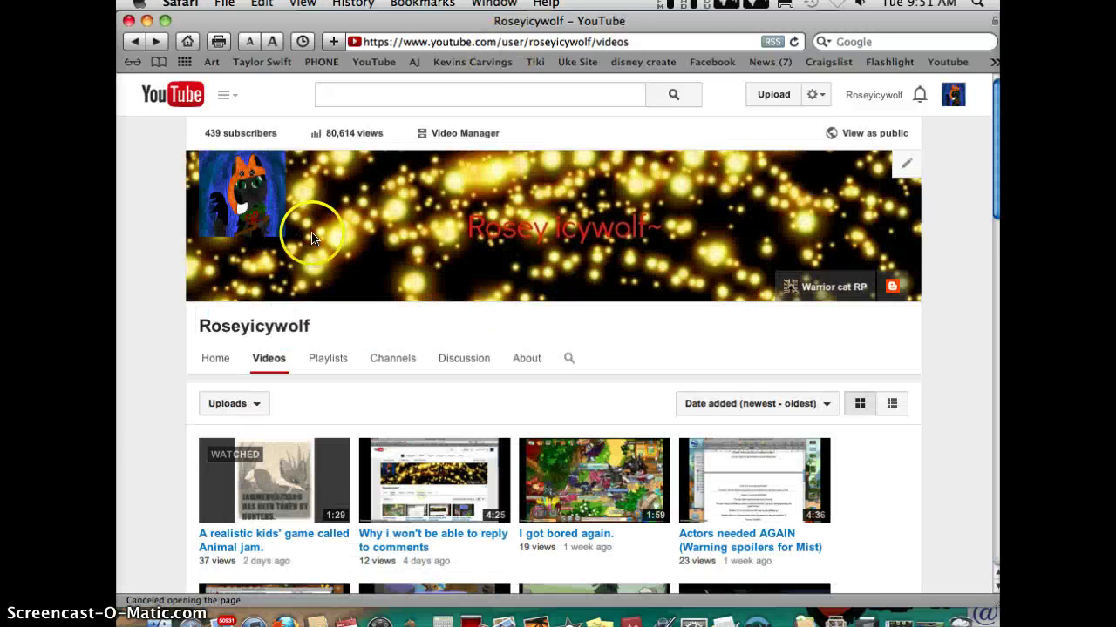
scroll(359, 220, "up", 15)
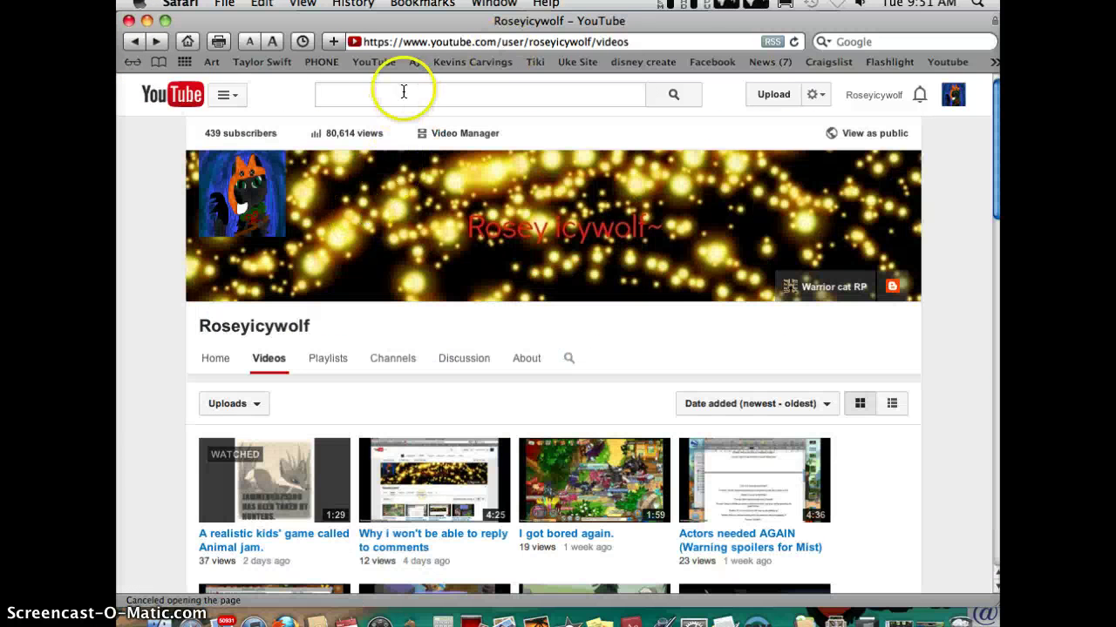
left_click(374, 62)
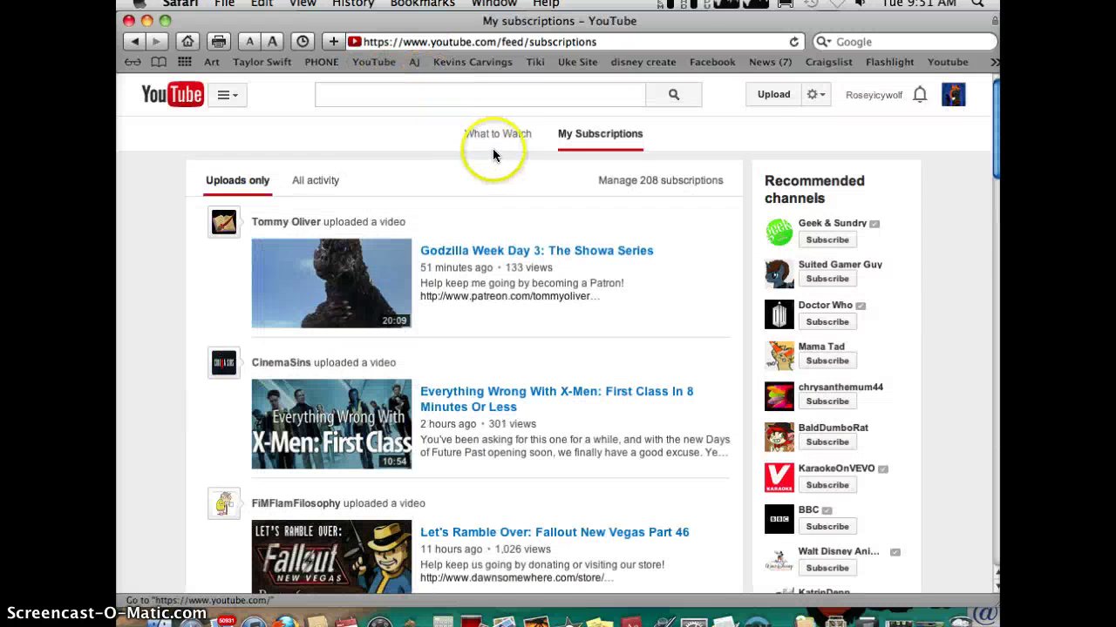
left_click(498, 140)
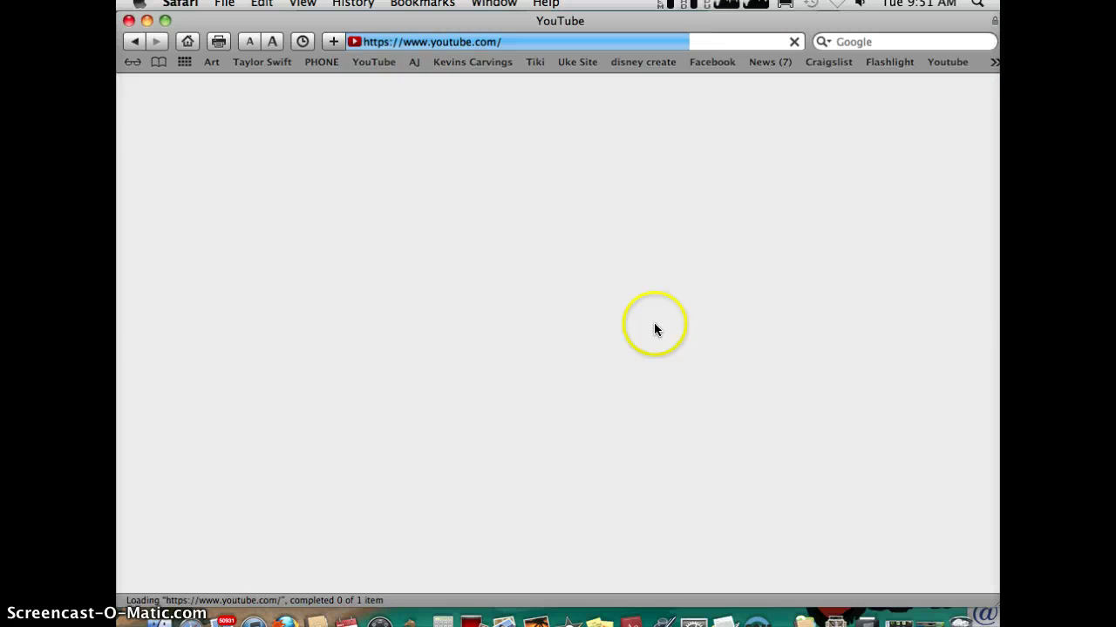
scroll(666, 337, "down", 5)
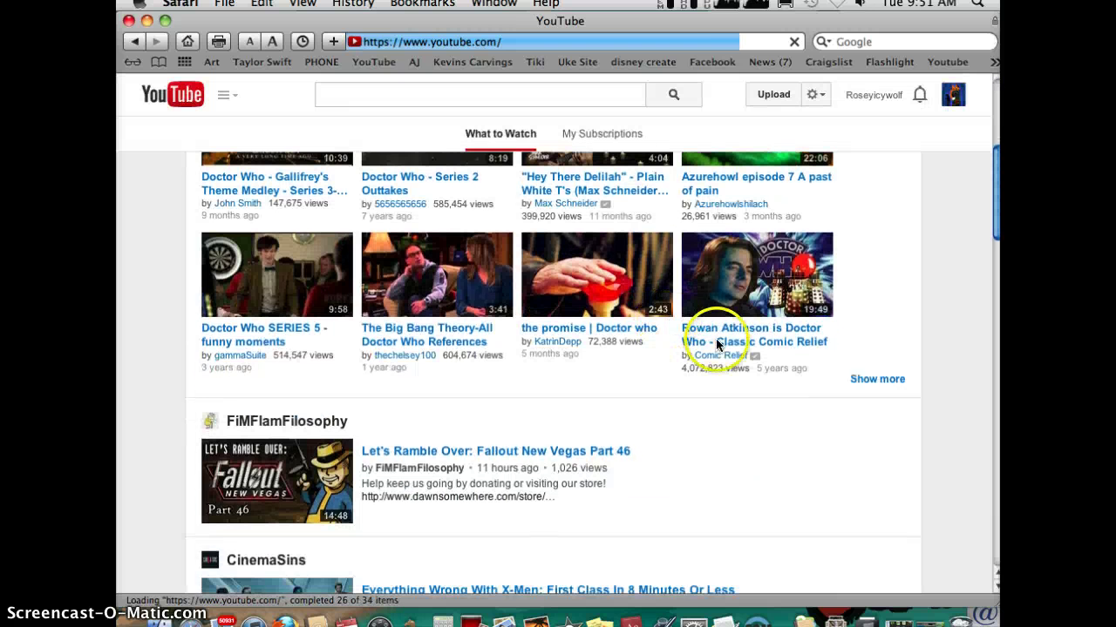
left_click(865, 383)
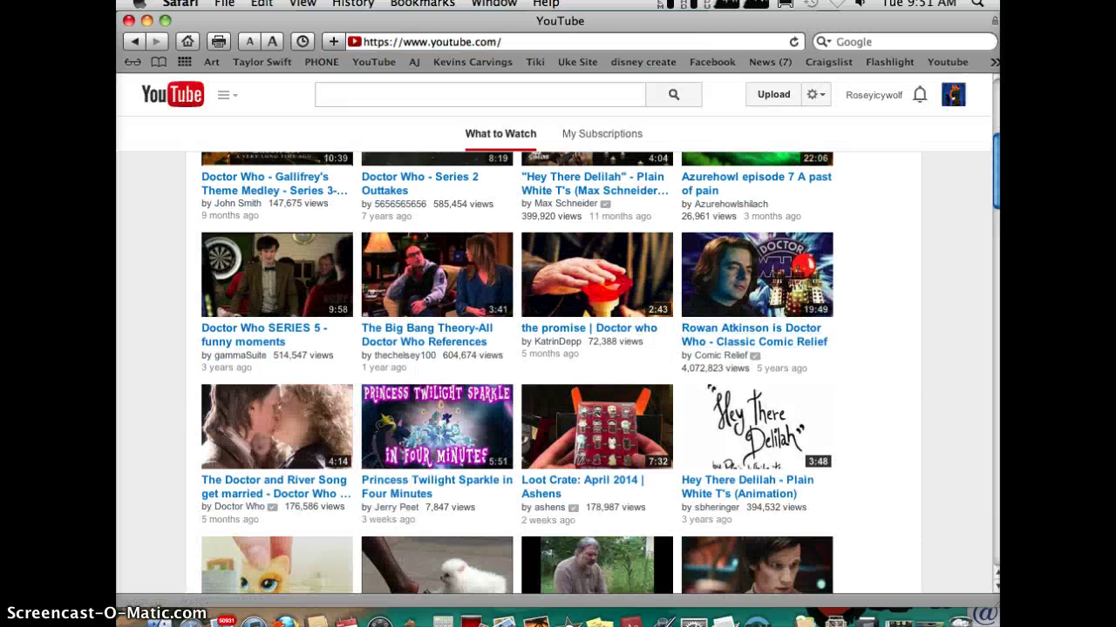